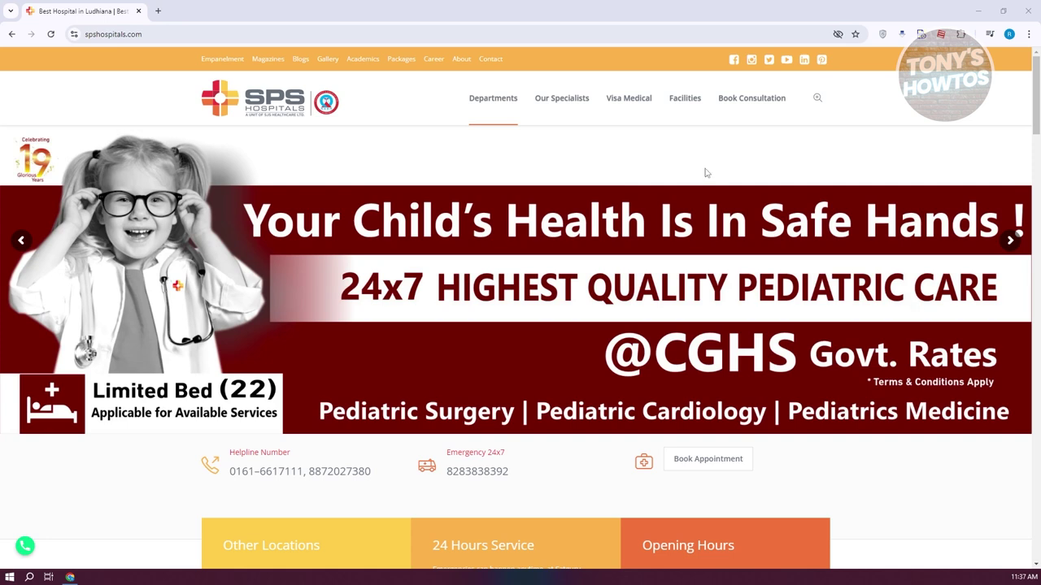
Start a Visa Medical booking for Canada with one applicant, then cancel the Document Required notice
left_click(636, 109)
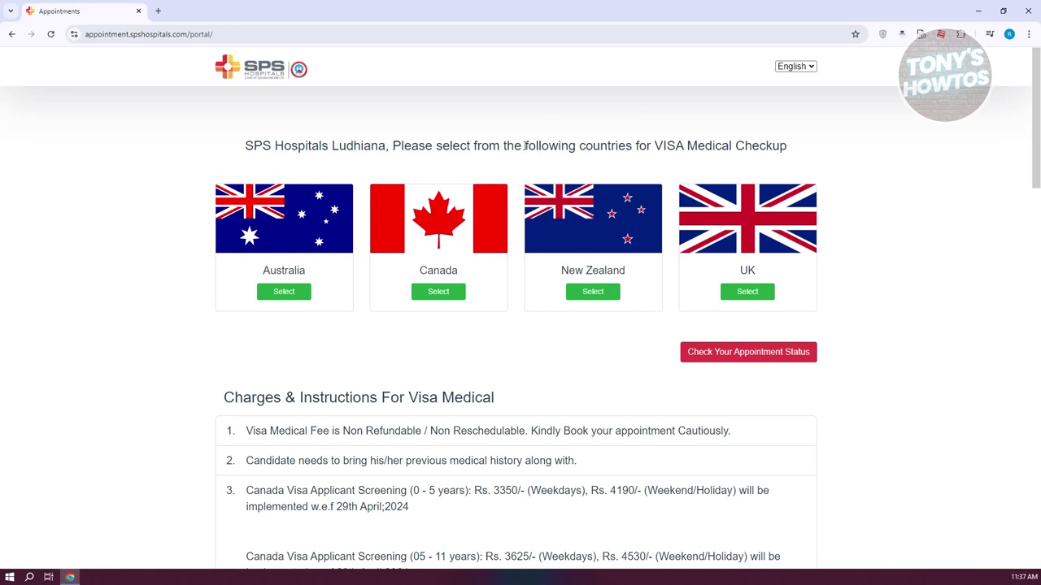
left_click(445, 292)
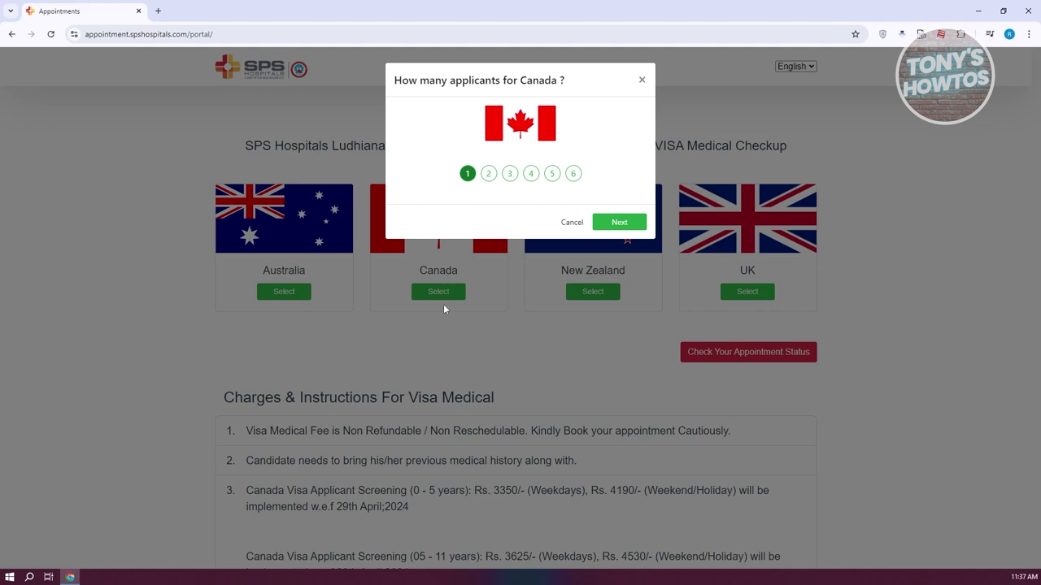
left_click(622, 224)
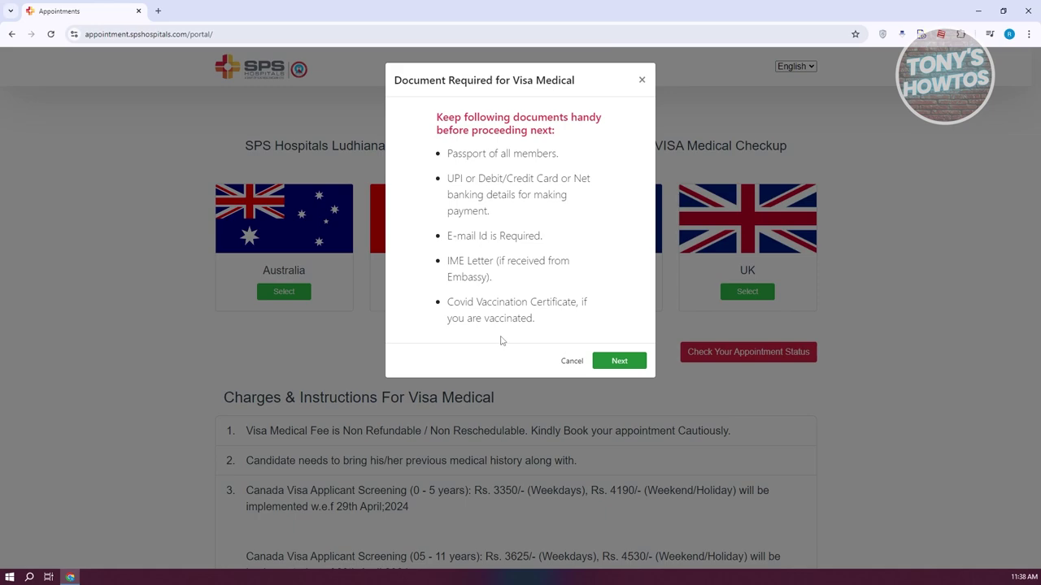
left_click(577, 363)
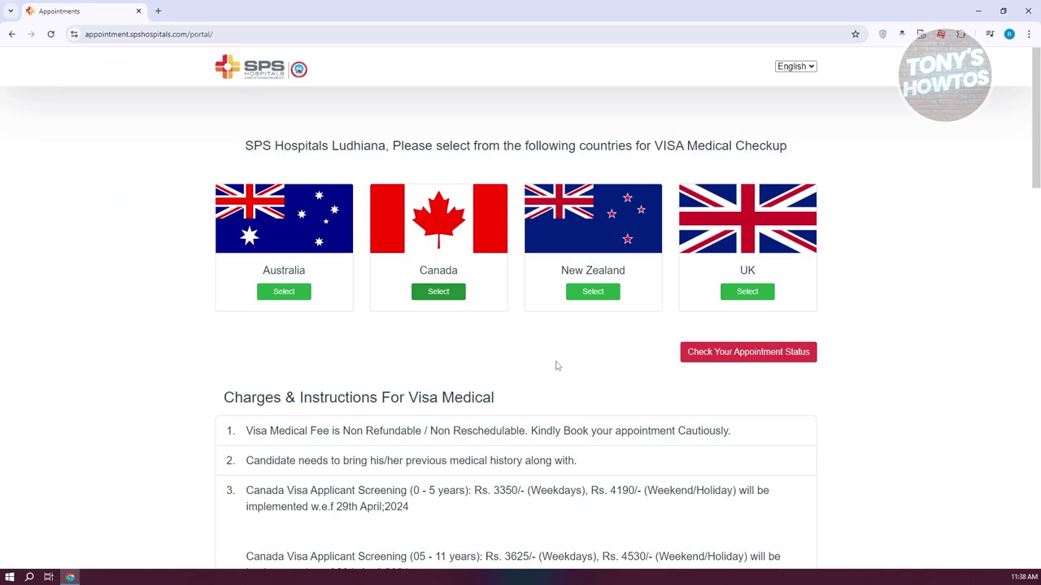
scroll(556, 366, "down", 11)
scroll(551, 366, "down", 4)
scroll(548, 371, "up", 15)
scroll(494, 388, "down", 2)
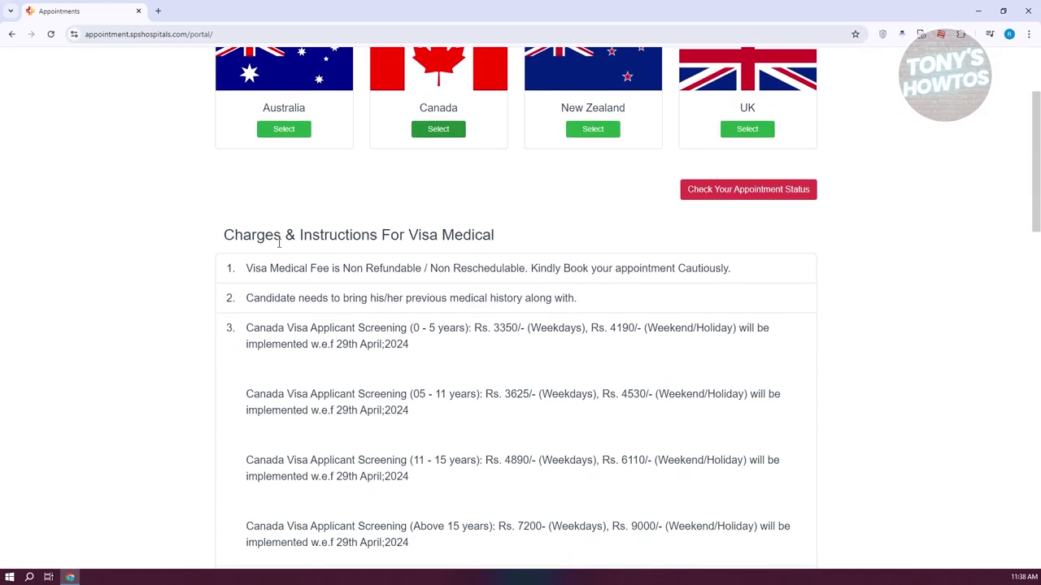
scroll(358, 309, "down", 9)
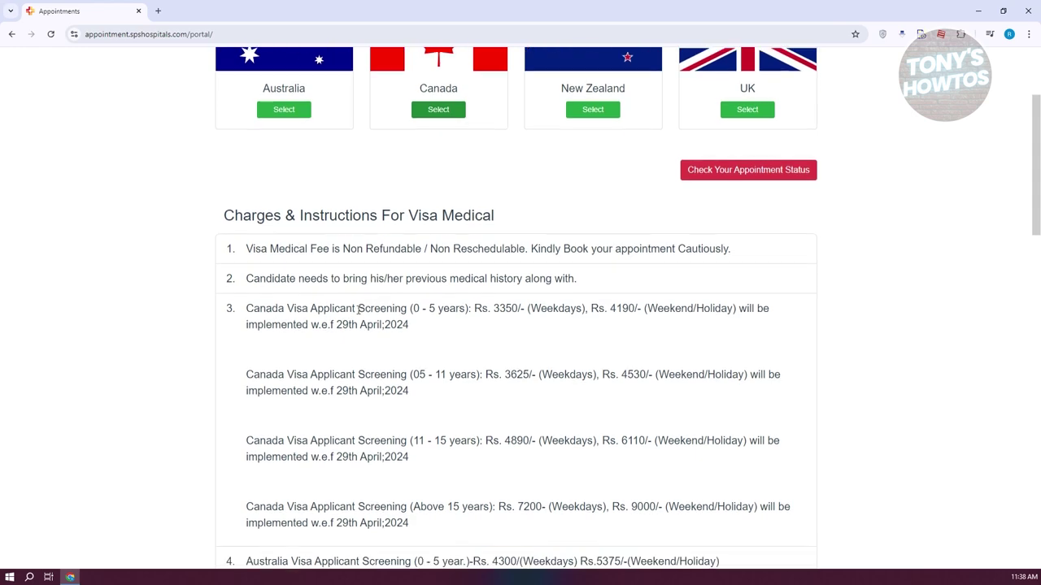
scroll(365, 347, "down", 4)
scroll(406, 349, "up", 6)
scroll(483, 365, "down", 3)
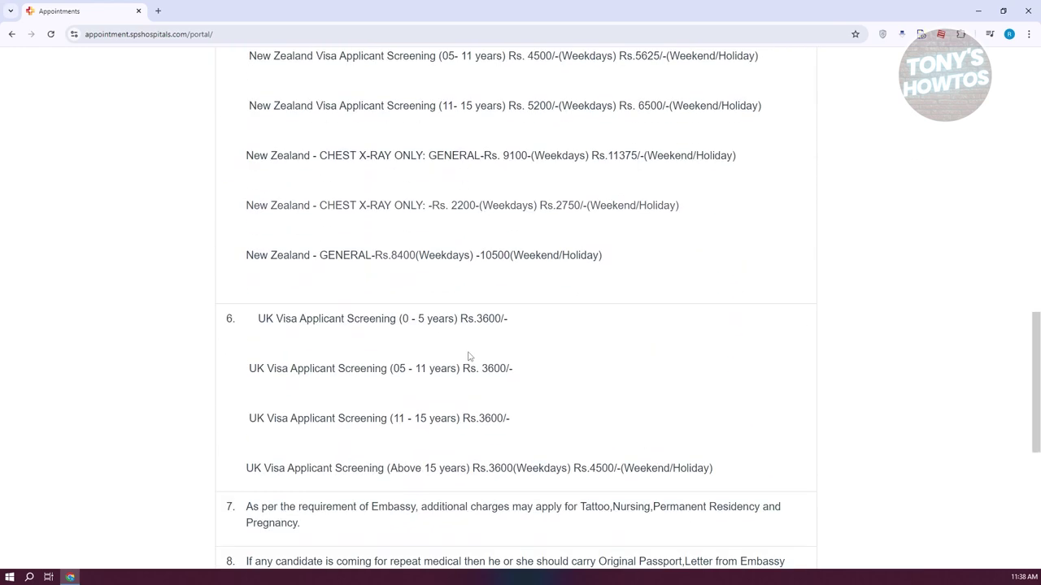
scroll(483, 370, "down", 2)
scroll(471, 378, "down", 2)
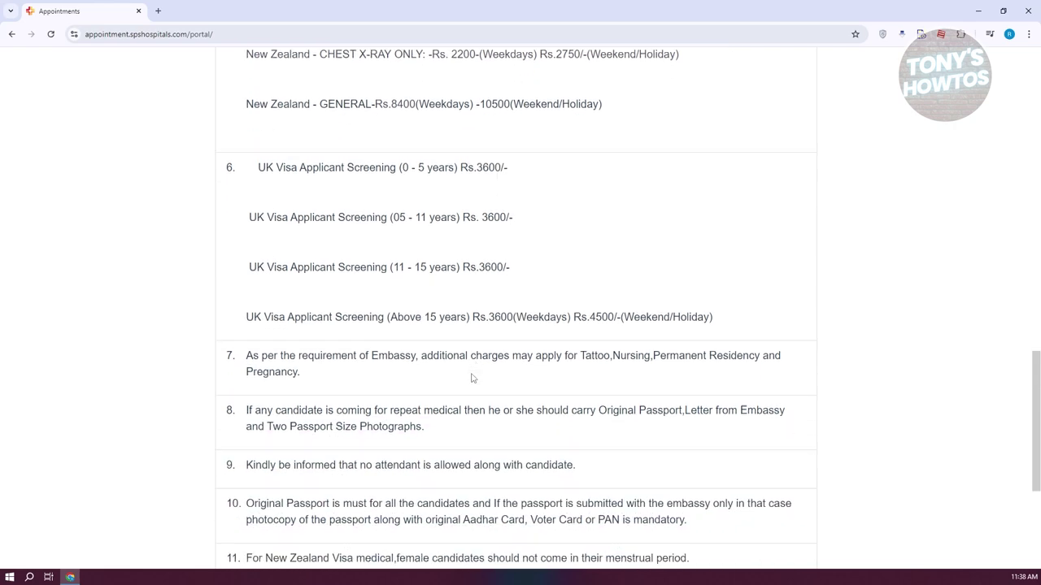
scroll(470, 379, "down", 2)
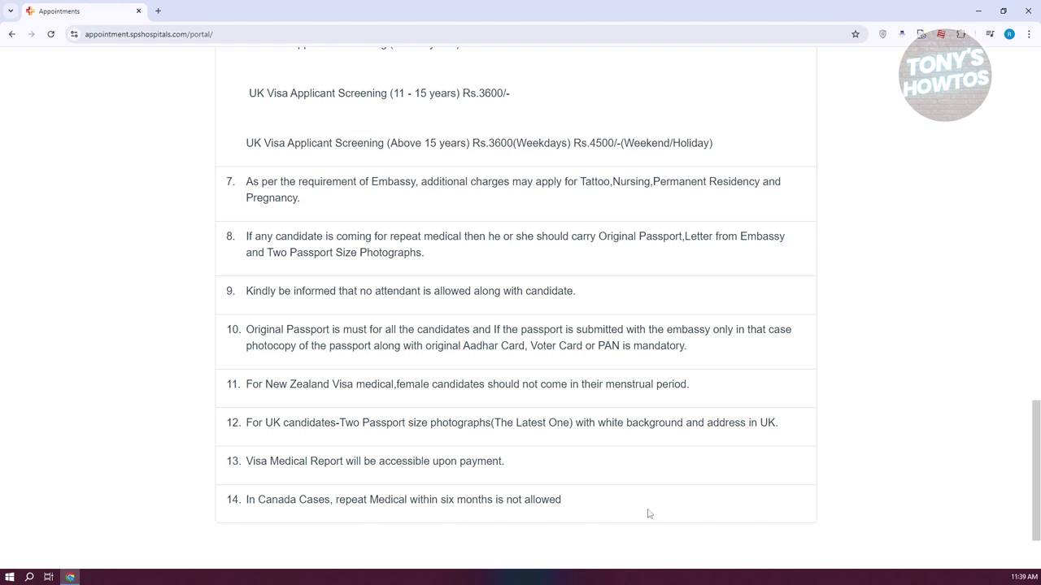
left_click_drag(563, 499, 245, 499)
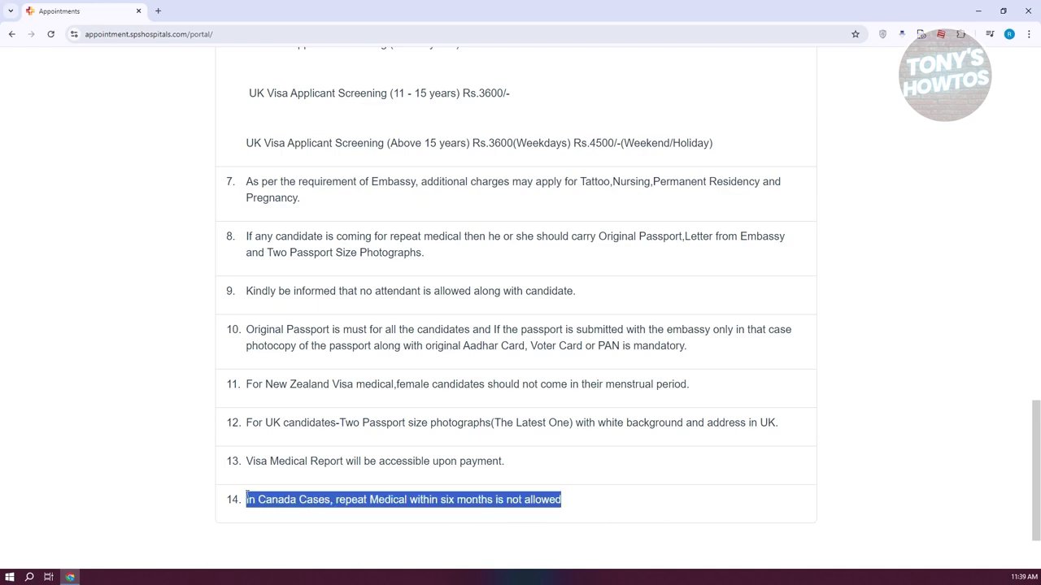
scroll(247, 499, "up", 20)
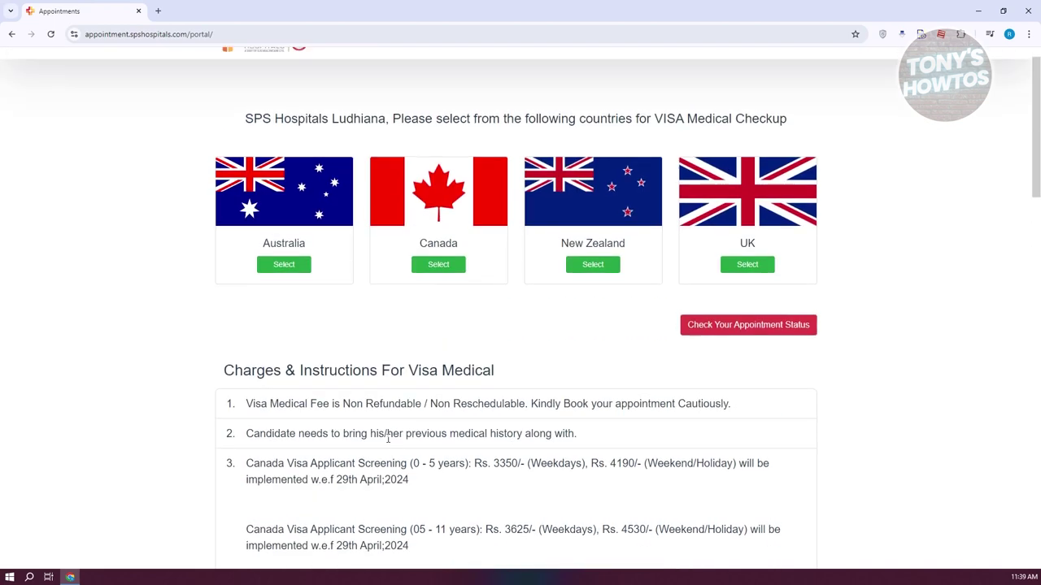
Select Canada with one applicant and continue past the required documents list
left_click(439, 291)
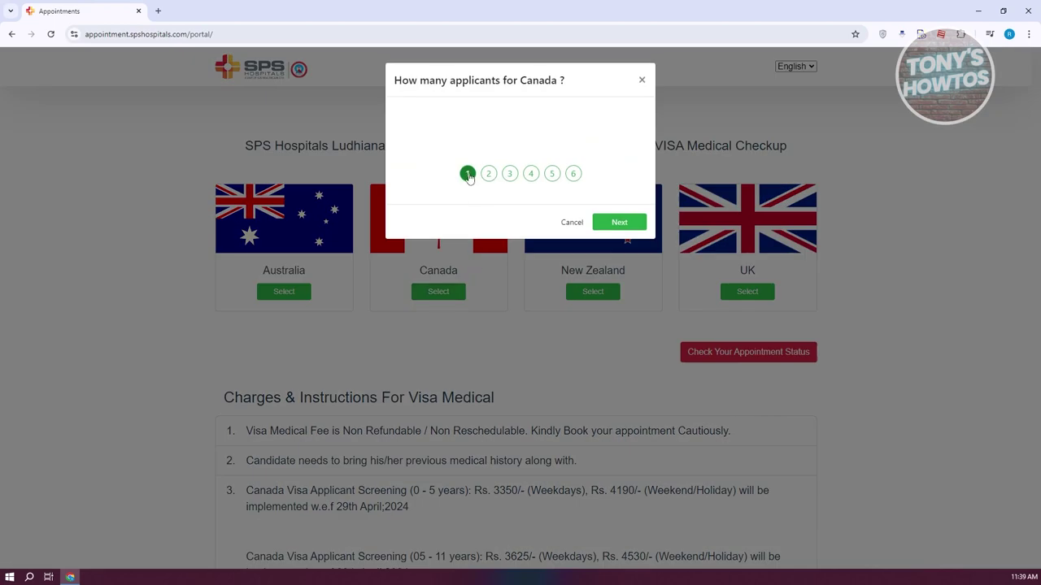
left_click(618, 222)
left_click(619, 363)
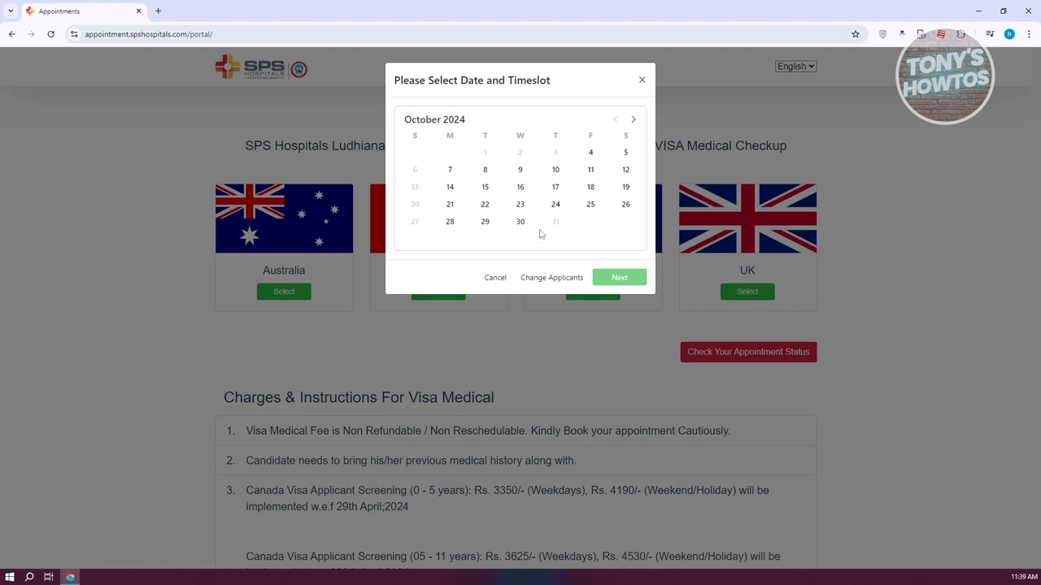
Book 21 October 2024 in the 10:30am - 11:00am slot and confirm it
left_click(452, 205)
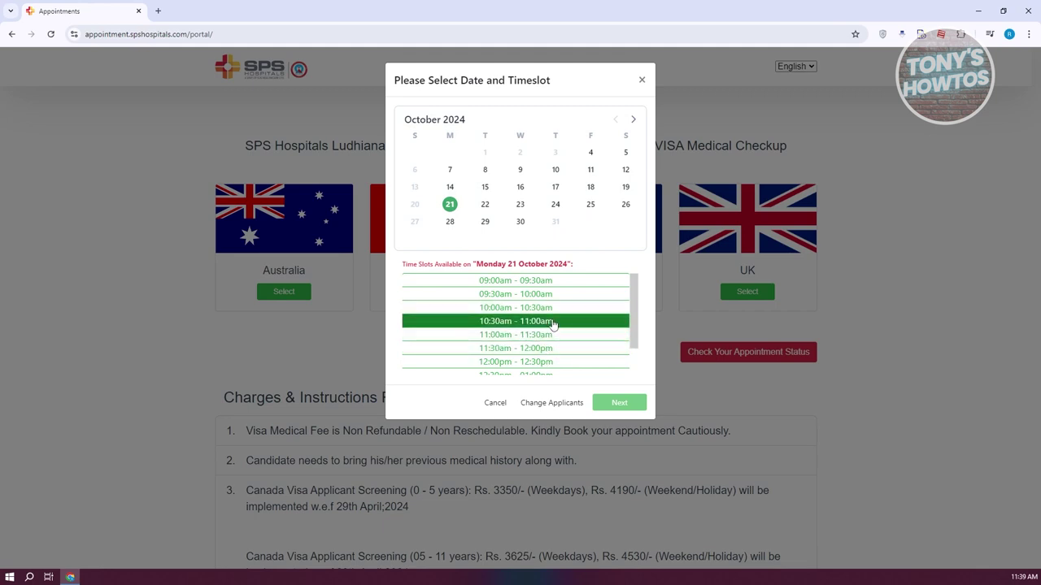
left_click(552, 322)
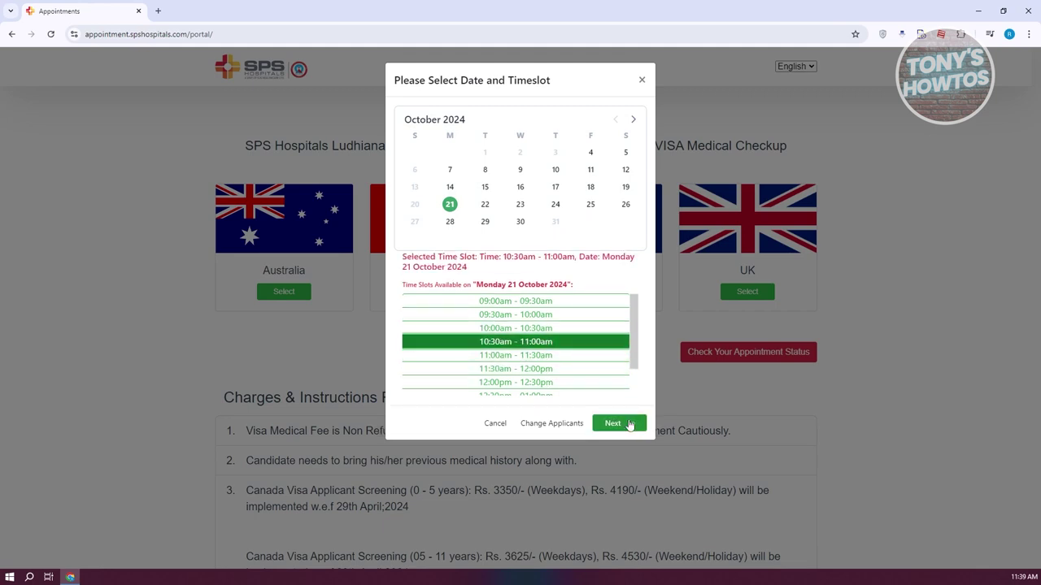
left_click(629, 424)
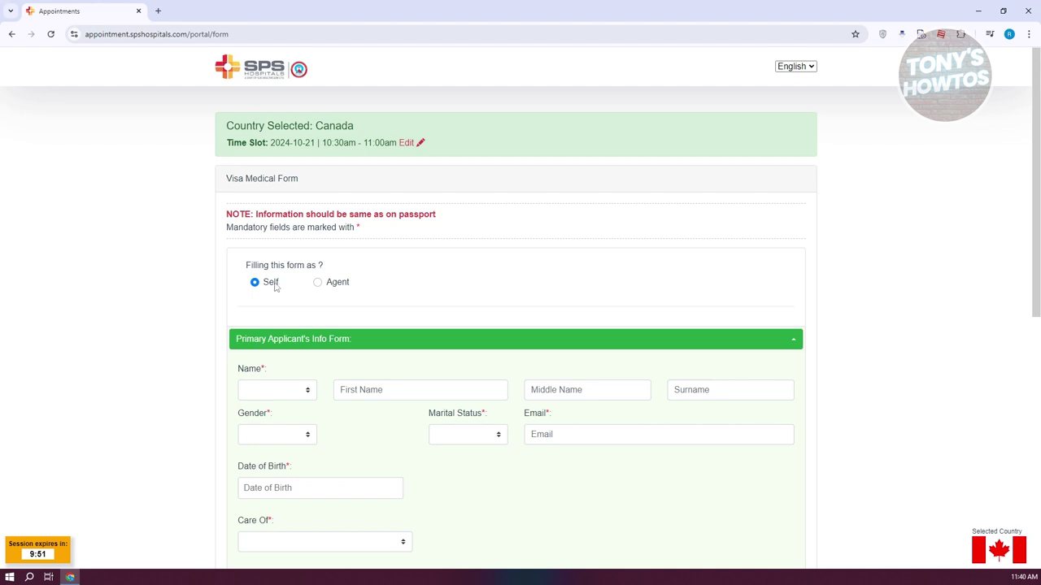
scroll(276, 291, "down", 2)
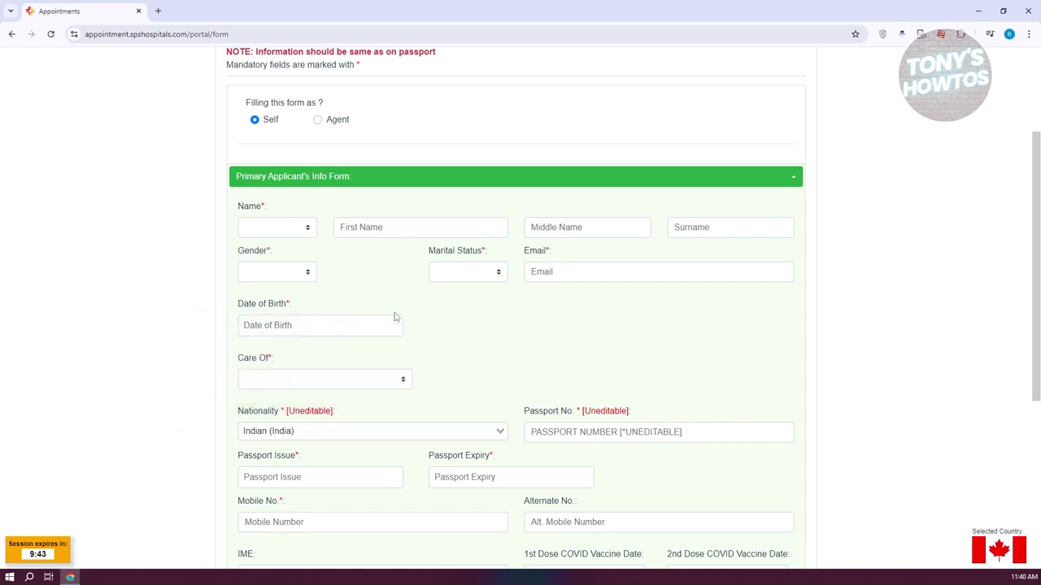
left_click(391, 382)
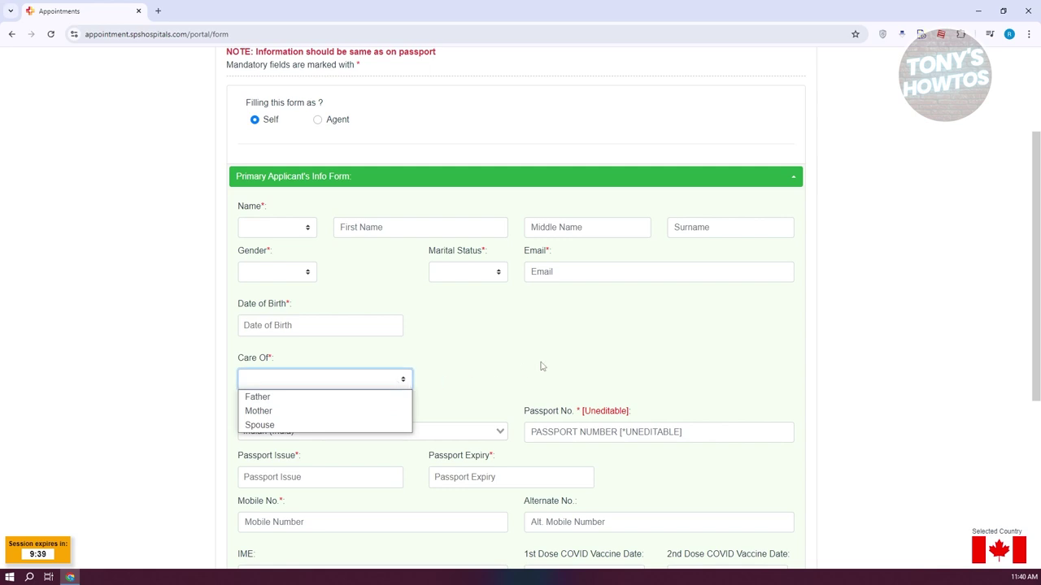
left_click(553, 308)
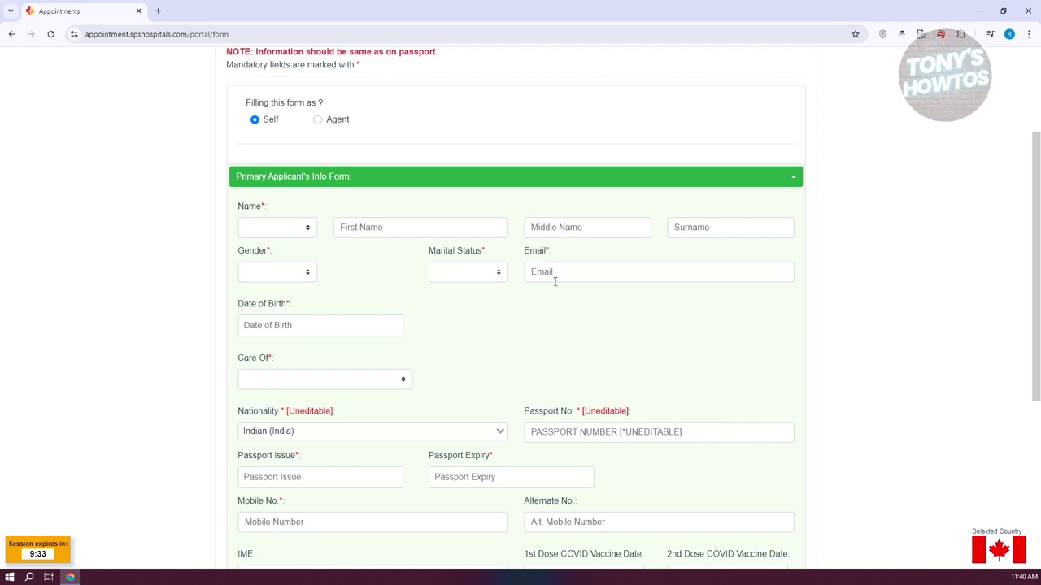
scroll(550, 286, "down", 2)
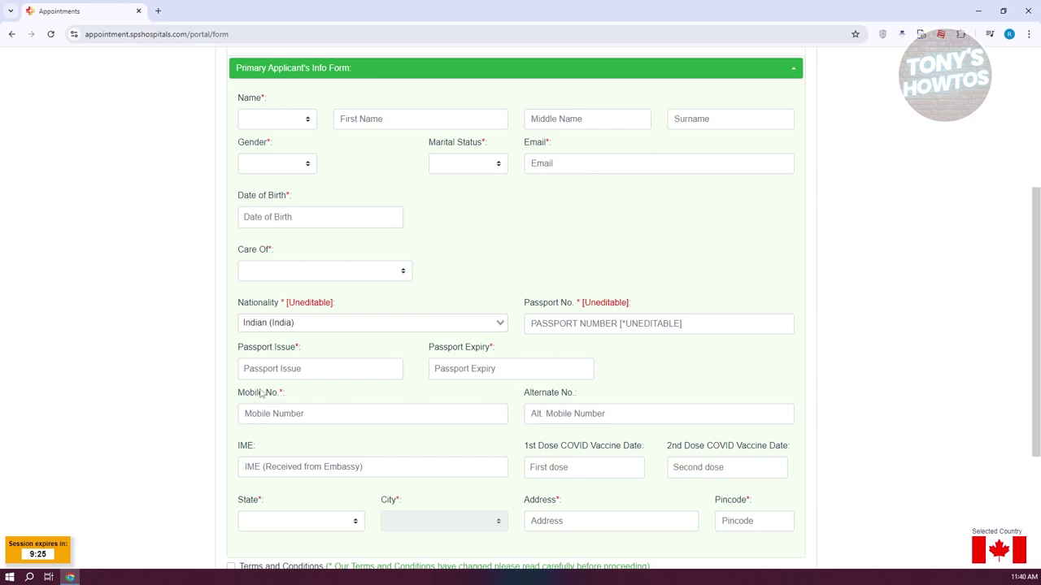
scroll(638, 362, "down", 2)
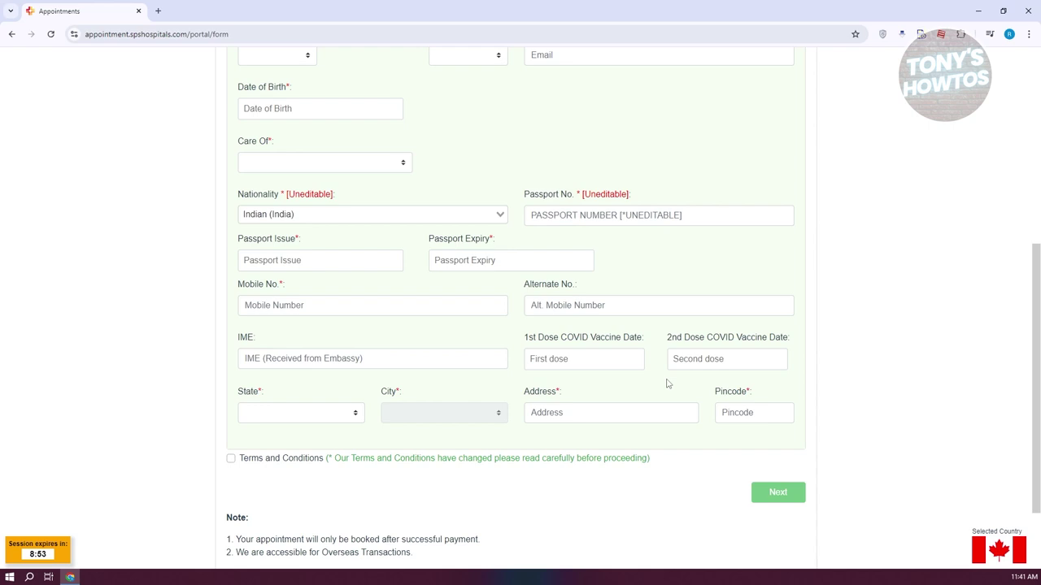
scroll(699, 244, "up", 3)
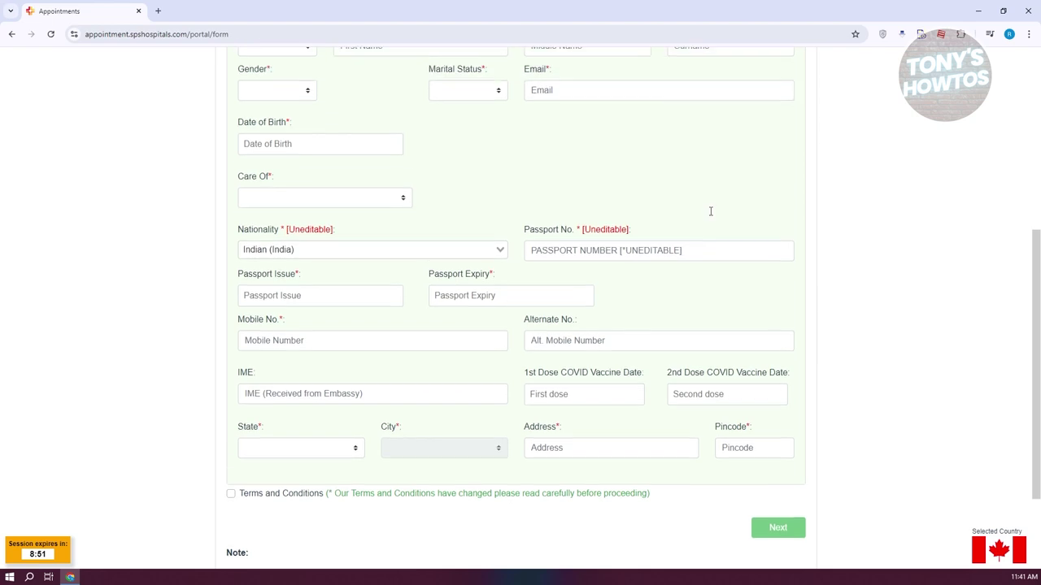
scroll(795, 473, "down", 3)
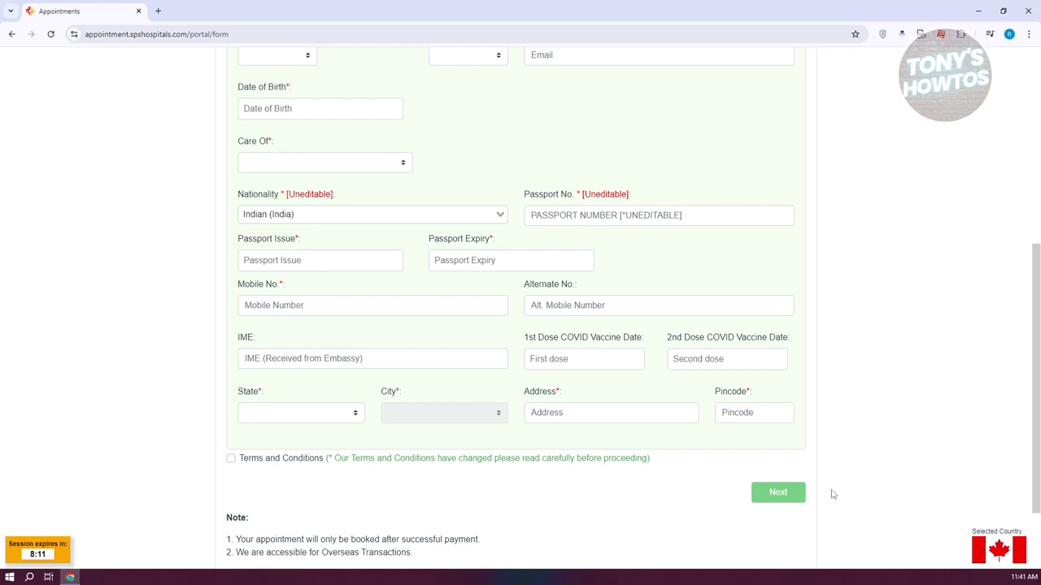
scroll(716, 251, "up", 4)
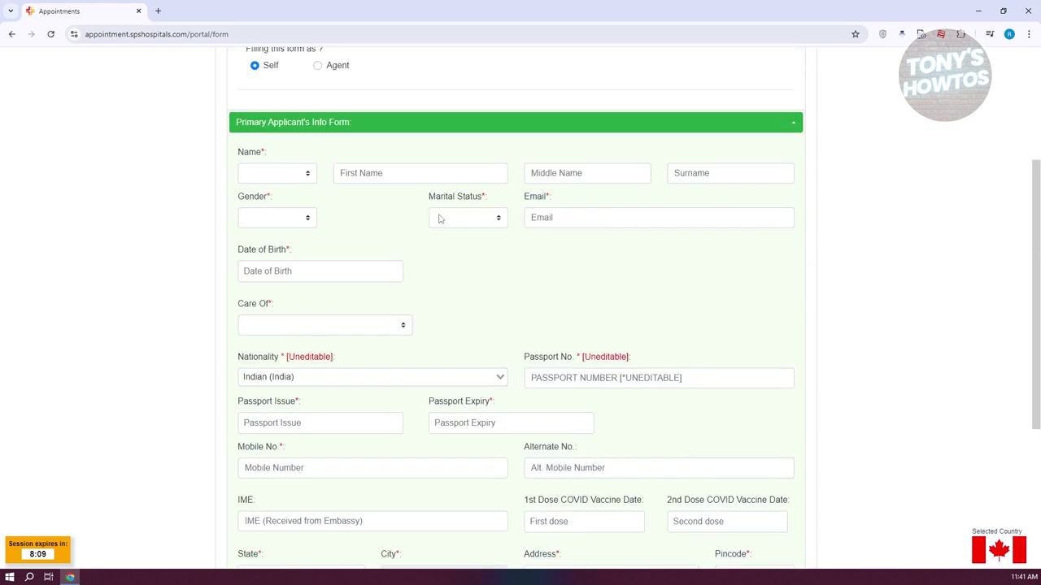